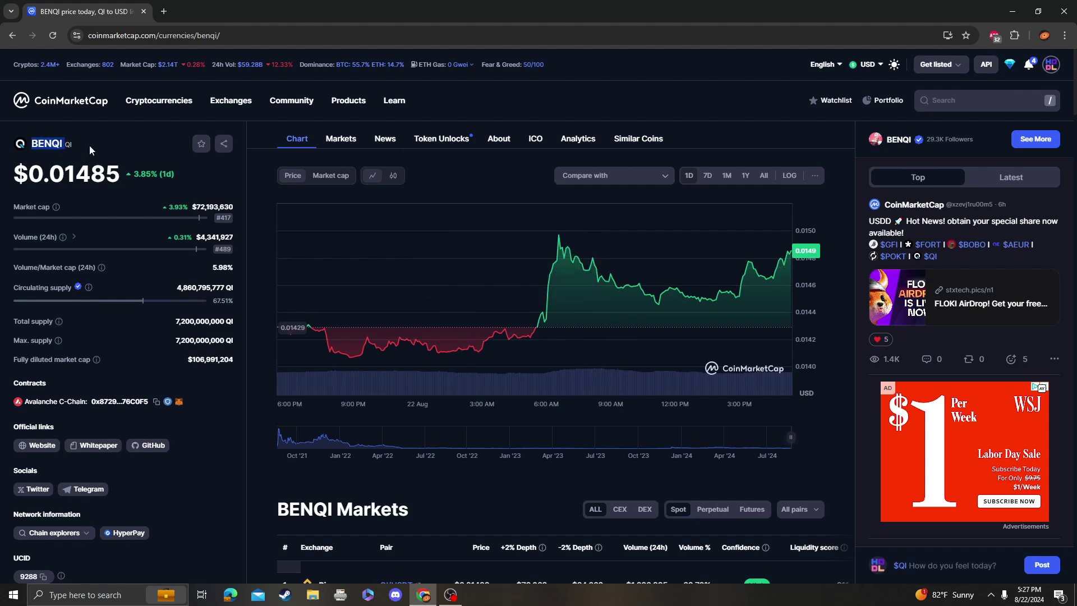
Open the Orchid (OXT) coin page through the site search and launch its Technical analysis chart
left_click(943, 101)
left_click(936, 351)
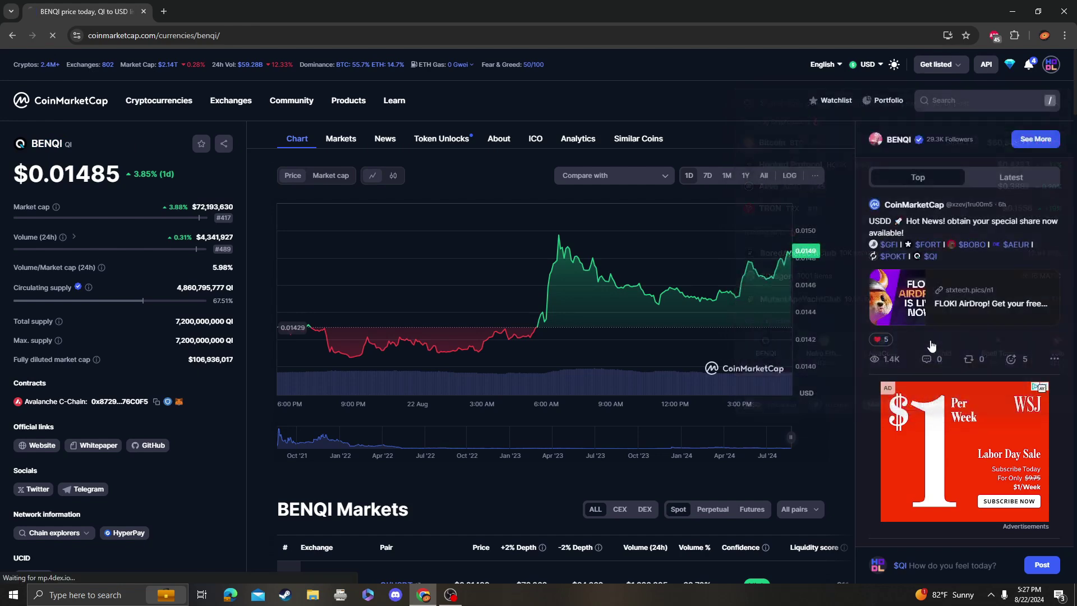
left_click(497, 212)
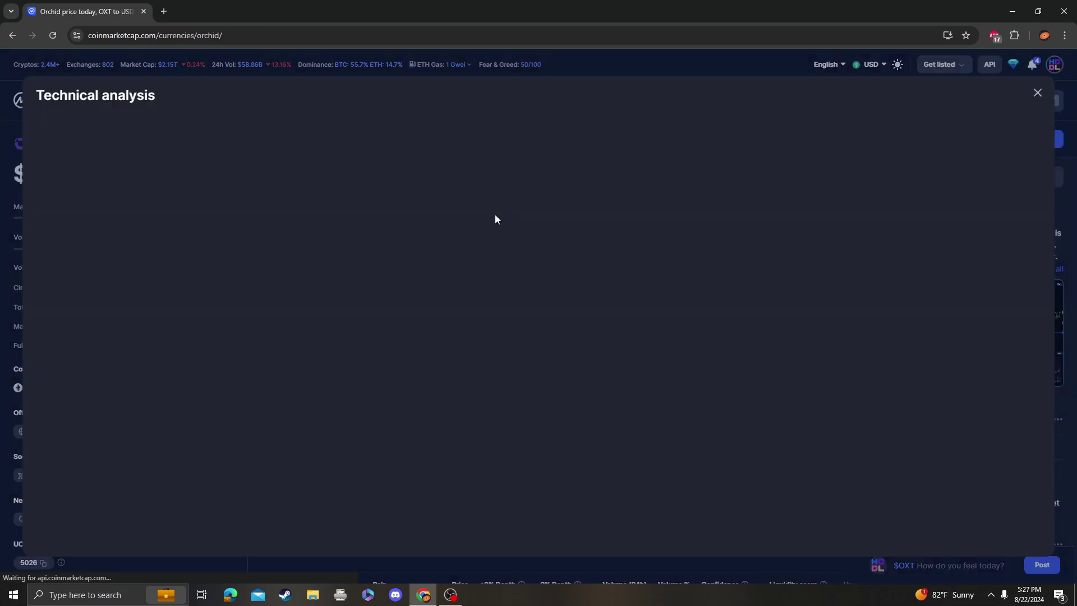
Search the chart symbols for BENQI and load QIUSD from Coinbase
left_click(70, 126)
type("BENQI")
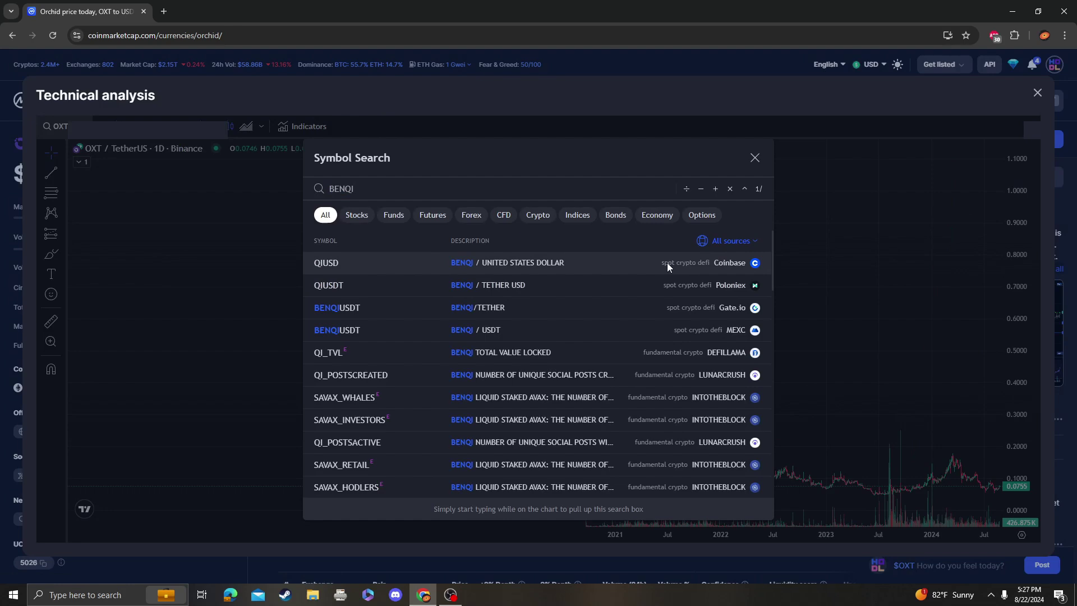
left_click(668, 262)
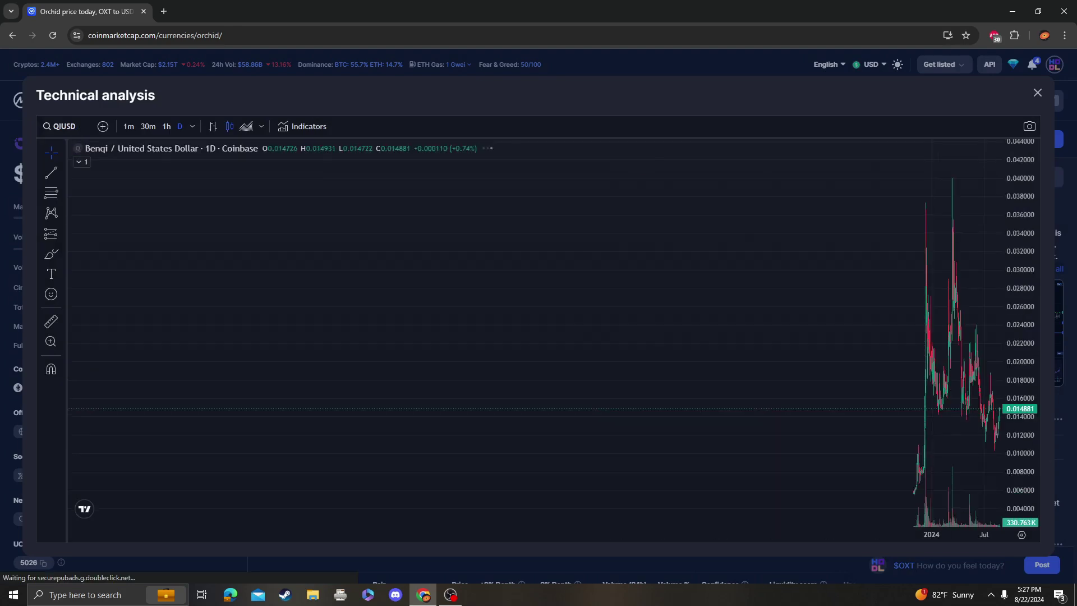
Switch the chart's price scale to logarithmic
left_click(1021, 534)
mouse_move(1002, 495)
left_click(966, 428)
Search the indicators for rsi and add Relative Strength Index and Stochastic RSI to the chart
left_click_drag(967, 423, 884, 410)
scroll(656, 389, "up", 5)
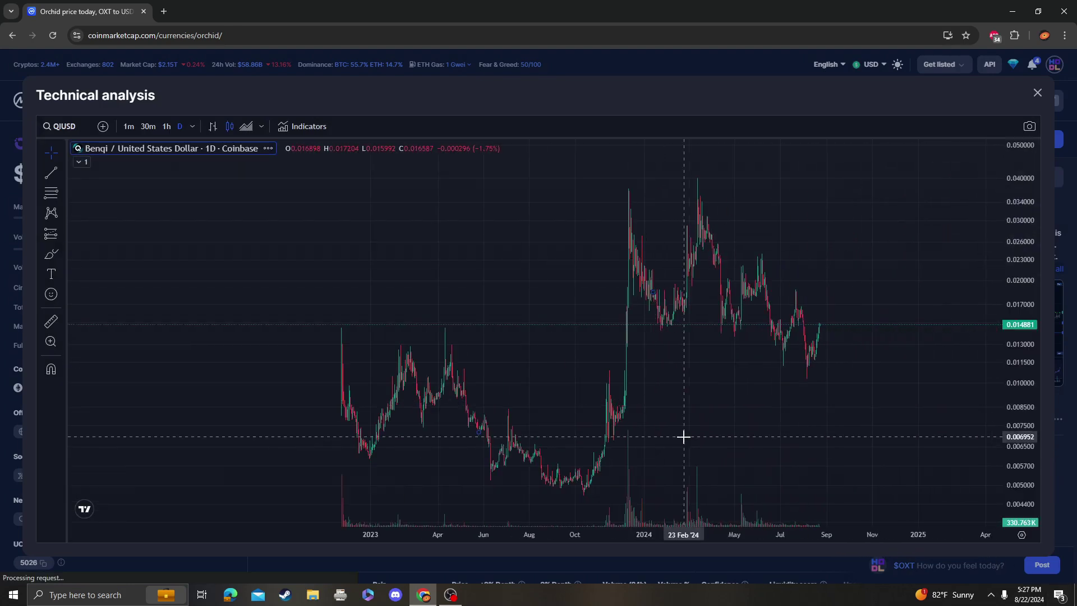
left_click_drag(683, 435, 381, 205)
left_click(303, 126)
type("rsi")
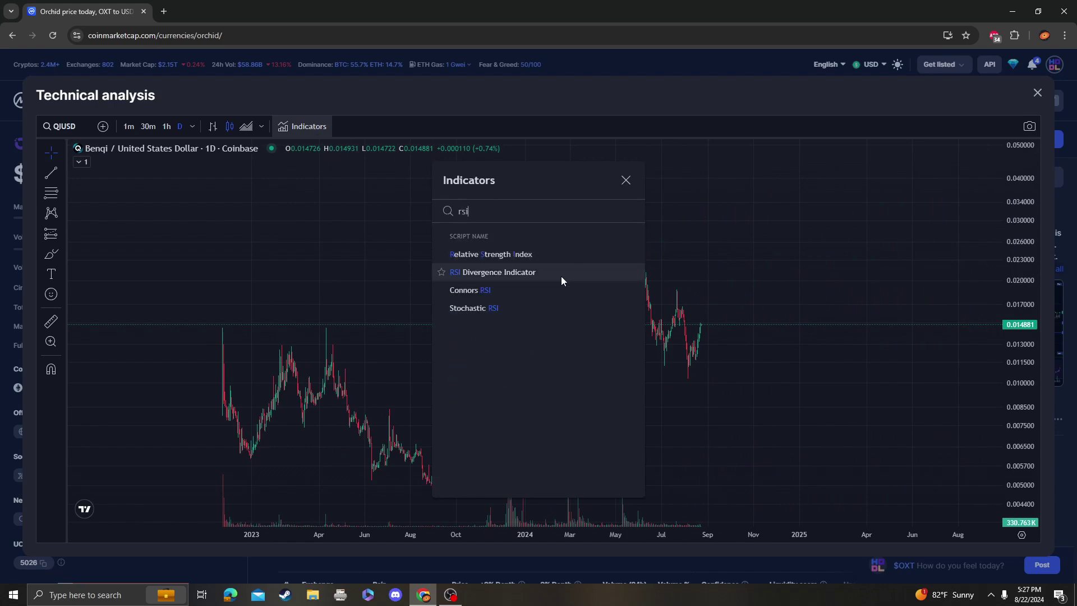
left_click(540, 308)
left_click(774, 260)
Try drawing a descending parallel channel from the March 2024 peak at about 0.0400 to about 0.0054 on 11 Mar '25
left_click_drag(763, 257, 655, 250)
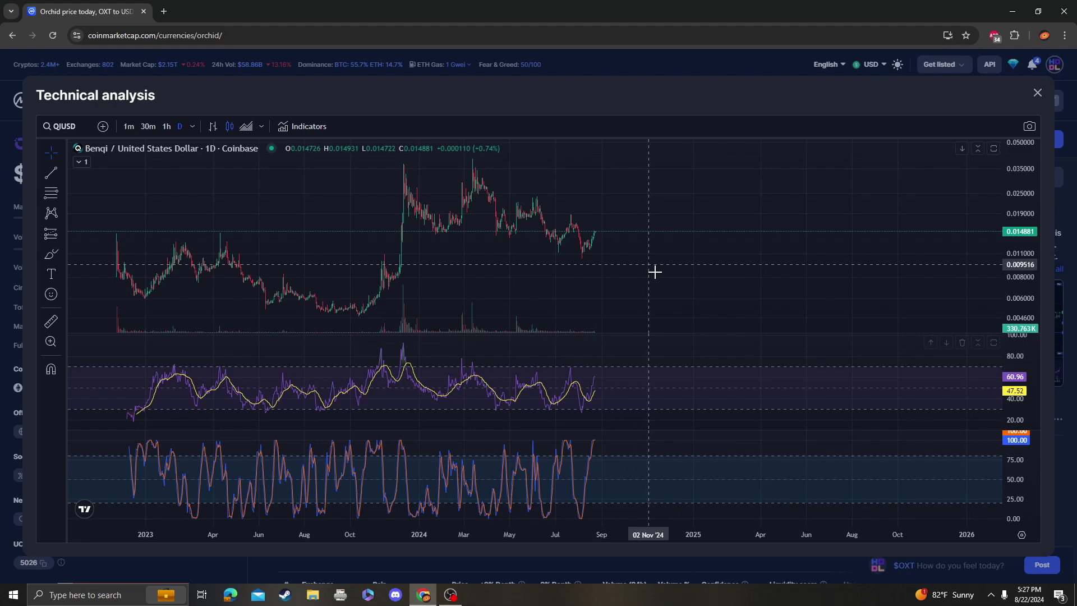
left_click_drag(671, 207, 658, 207)
left_click_drag(1016, 203, 1005, 241)
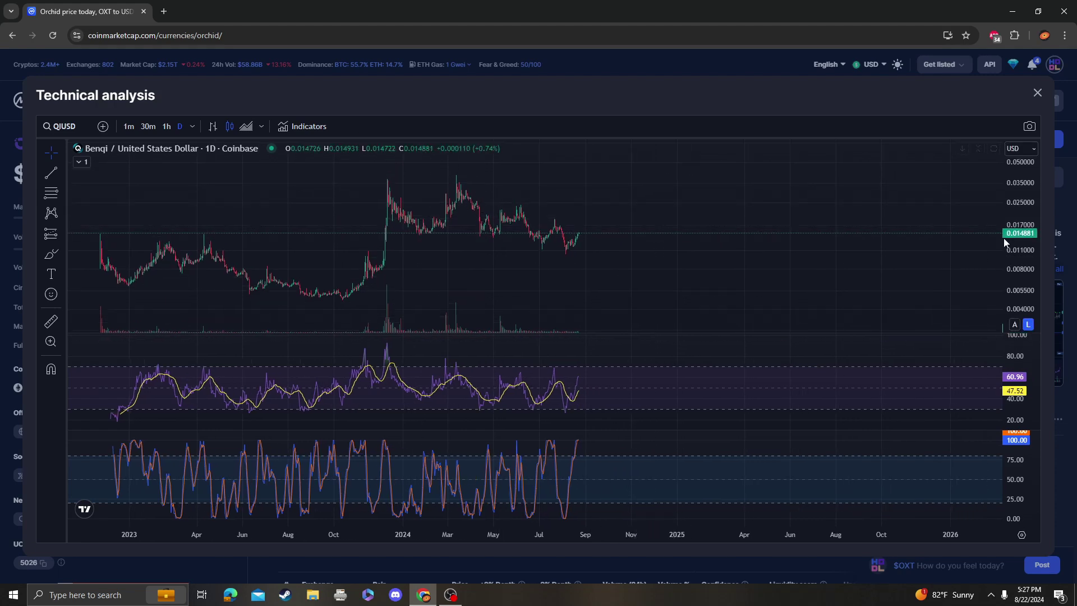
left_click_drag(908, 243, 906, 254)
left_click(62, 174)
left_click(112, 145)
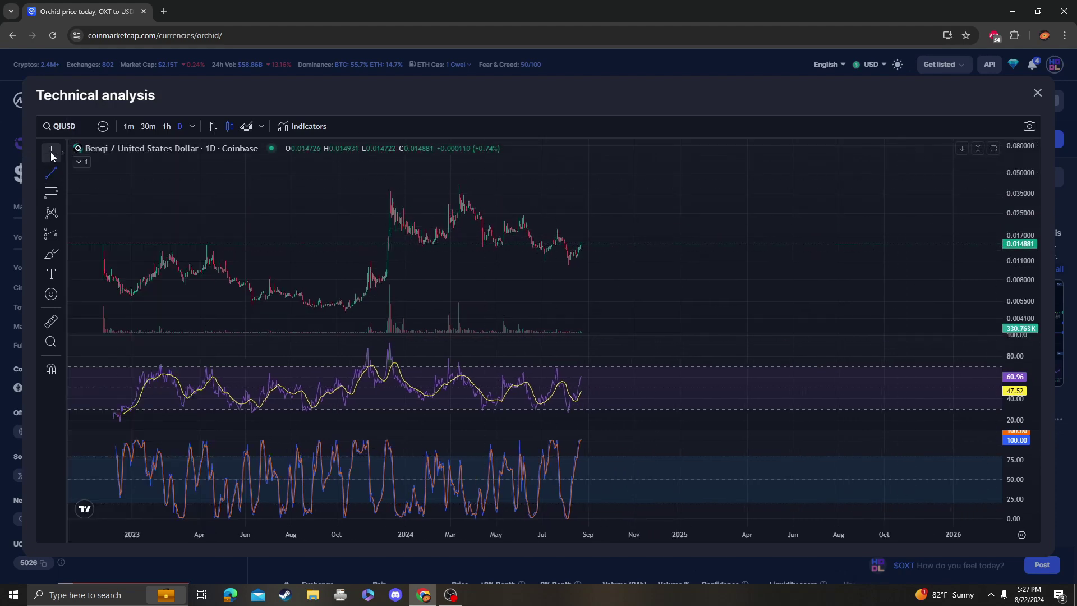
left_click(63, 175)
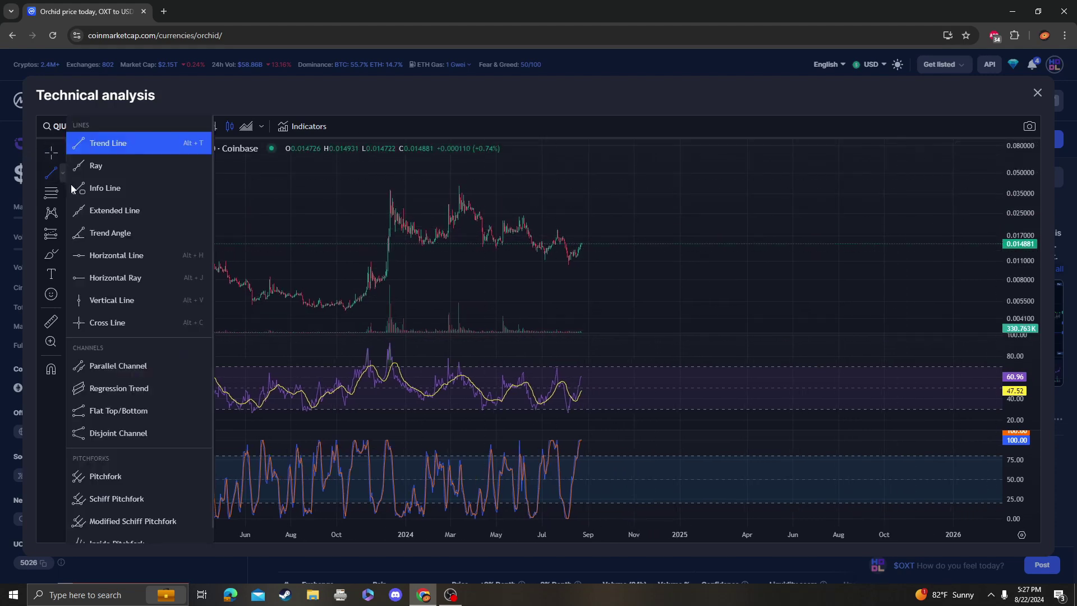
left_click(459, 186)
left_click(731, 302)
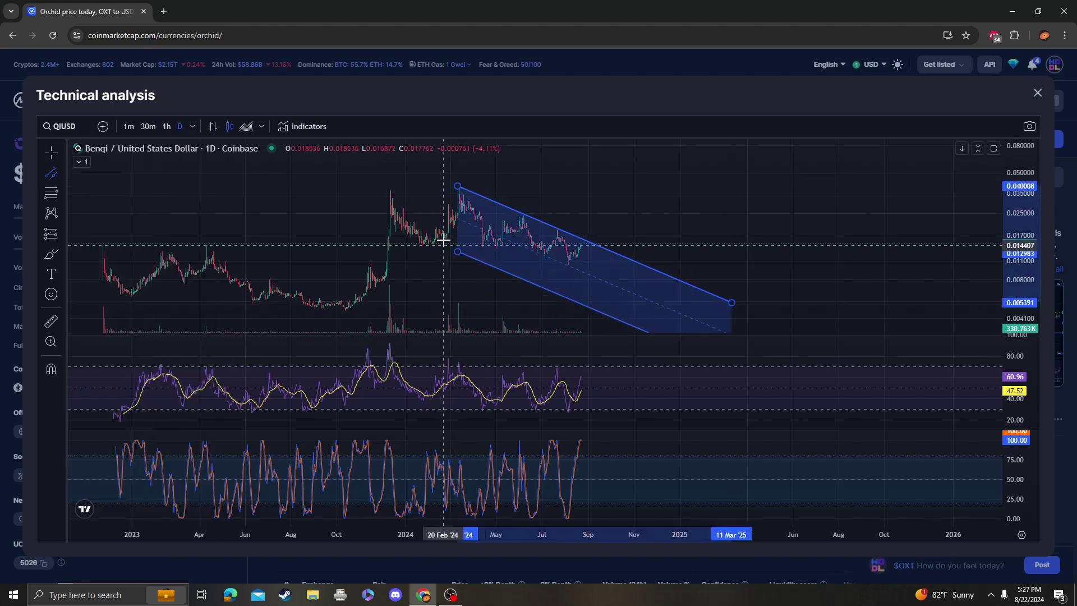
left_click(460, 240)
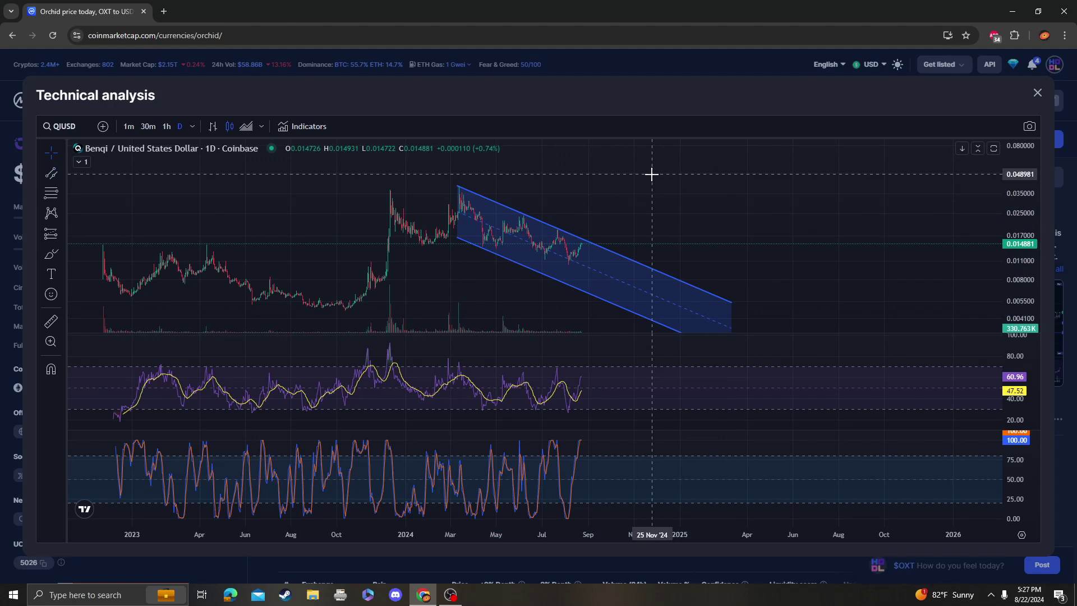
left_click(585, 246)
key("ctrl+z")
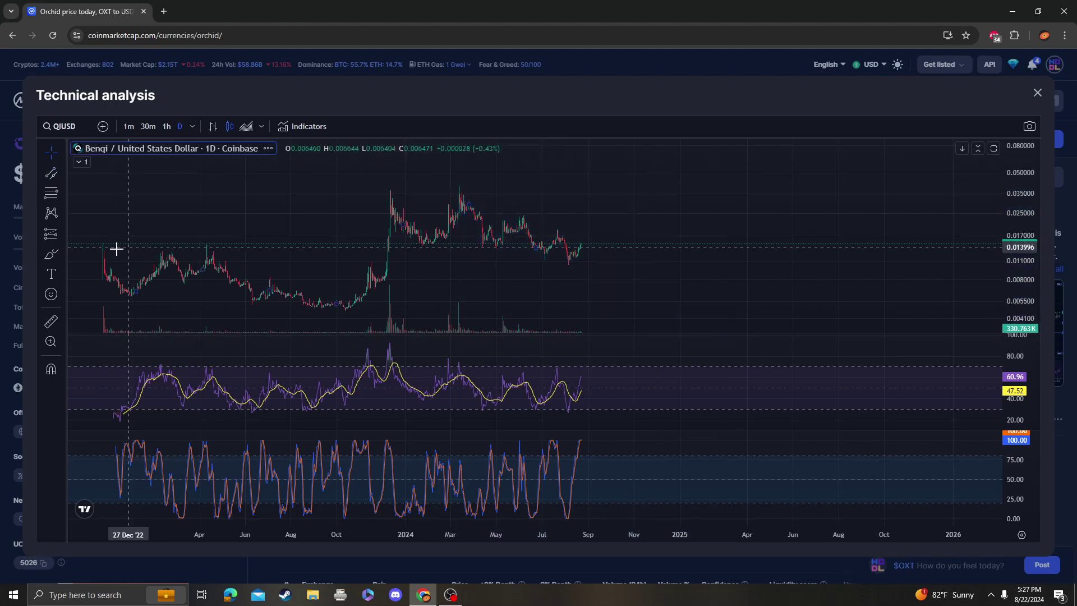
Draw a Fibonacci retracement from 0.040395 to 0.010184 and add horizontal lines near its 0.236 and 0.382 levels, at 0.014132 and 0.017301
left_click(51, 193)
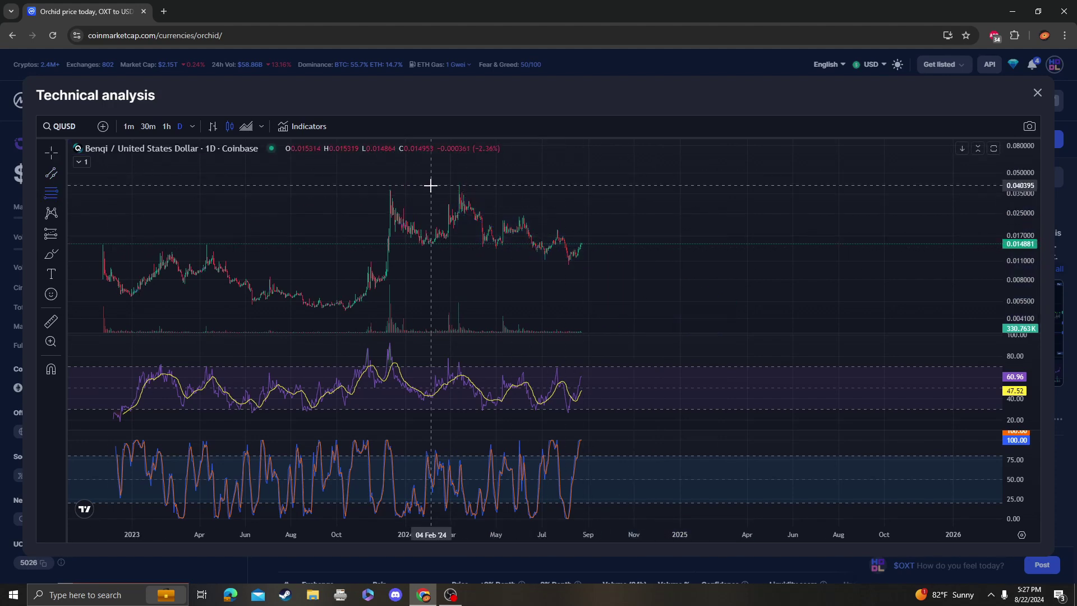
left_click(431, 185)
left_click(839, 265)
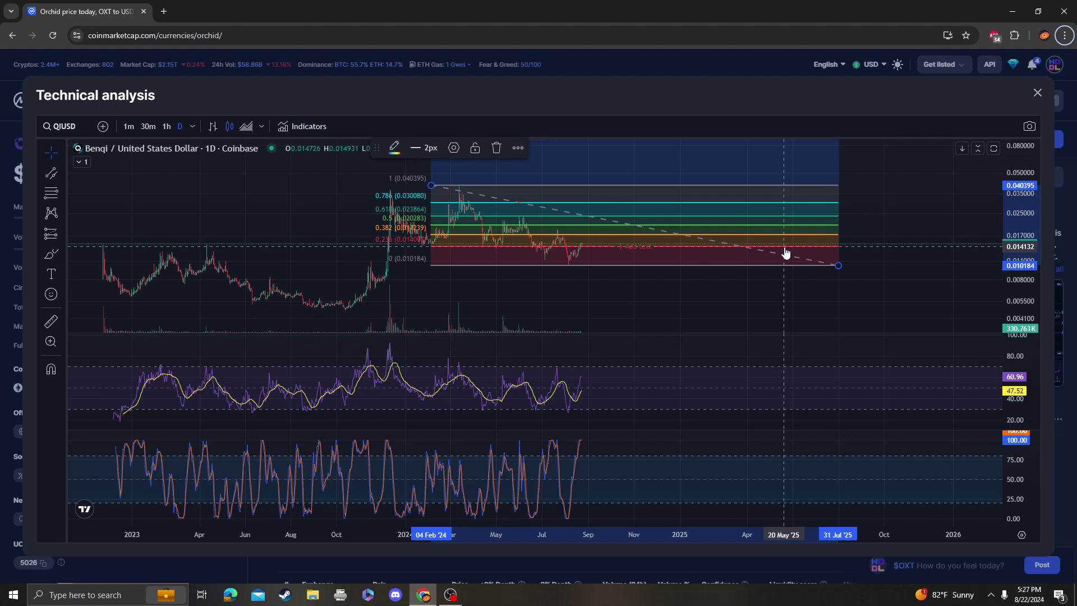
left_click(895, 245)
key("alt+h")
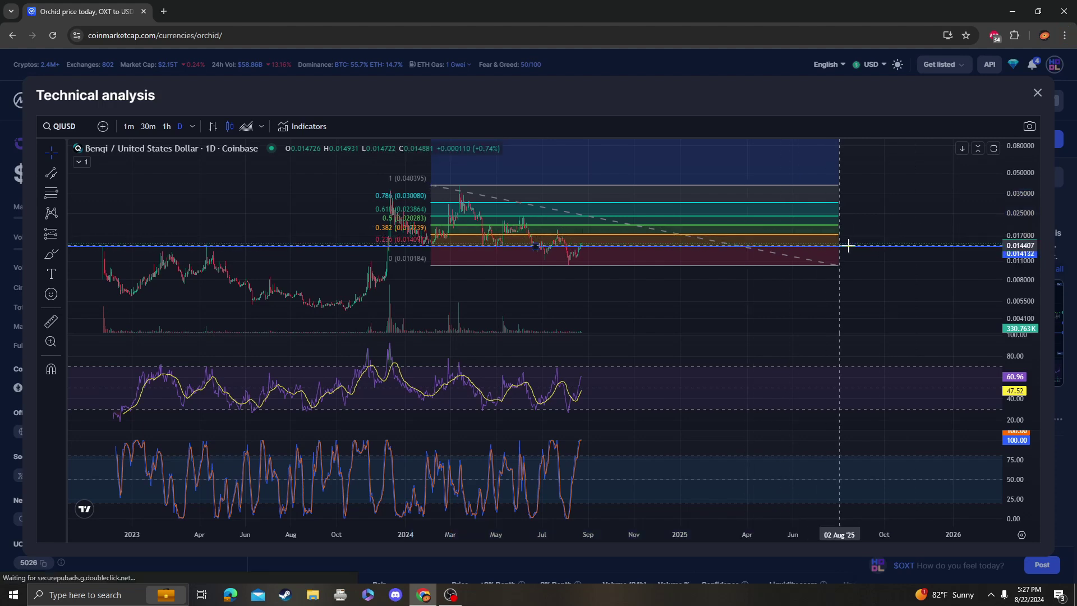
key("alt+h")
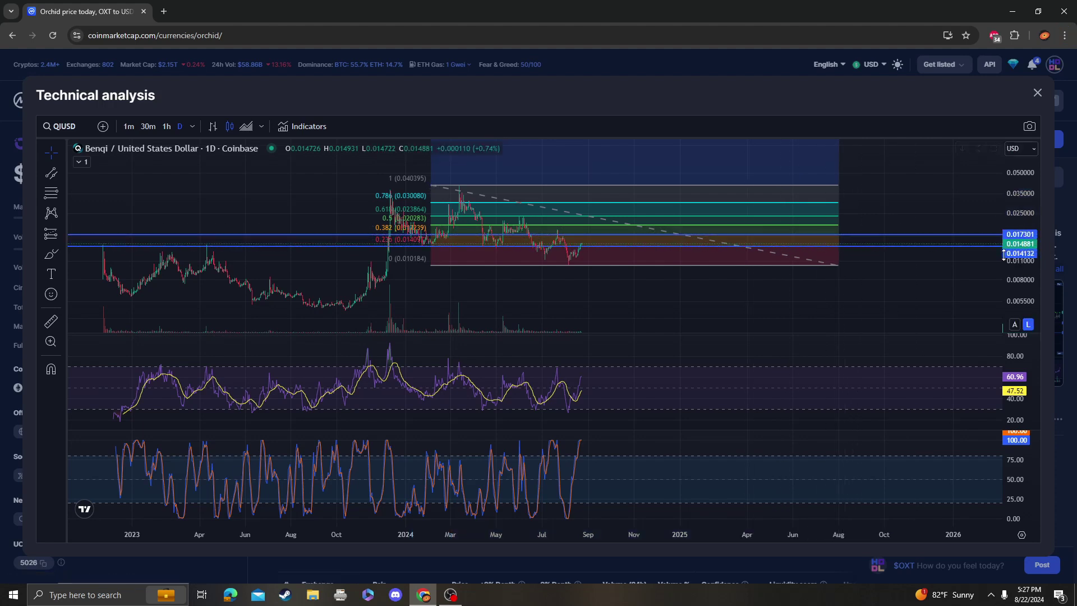
Draw a descending parallel channel from the 13 Mar '24 peak at about 0.0402 to 13 Dec '24, enclosing the recent price swings
scroll(839, 235, "up", 1)
left_click_drag(1027, 239, 1026, 189)
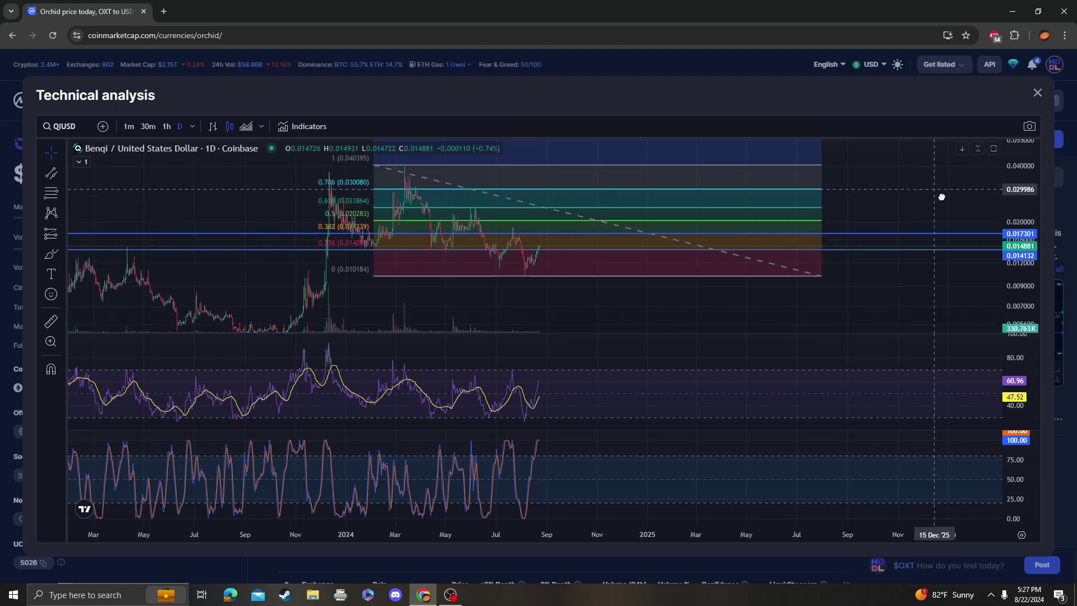
left_click_drag(934, 190, 948, 206)
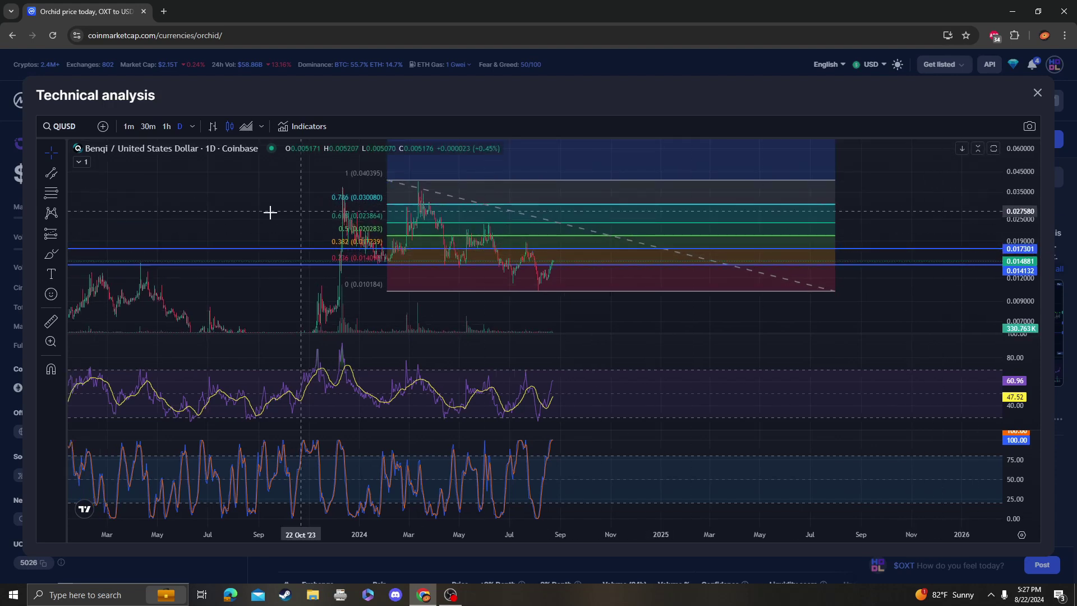
left_click(51, 173)
left_click(129, 145)
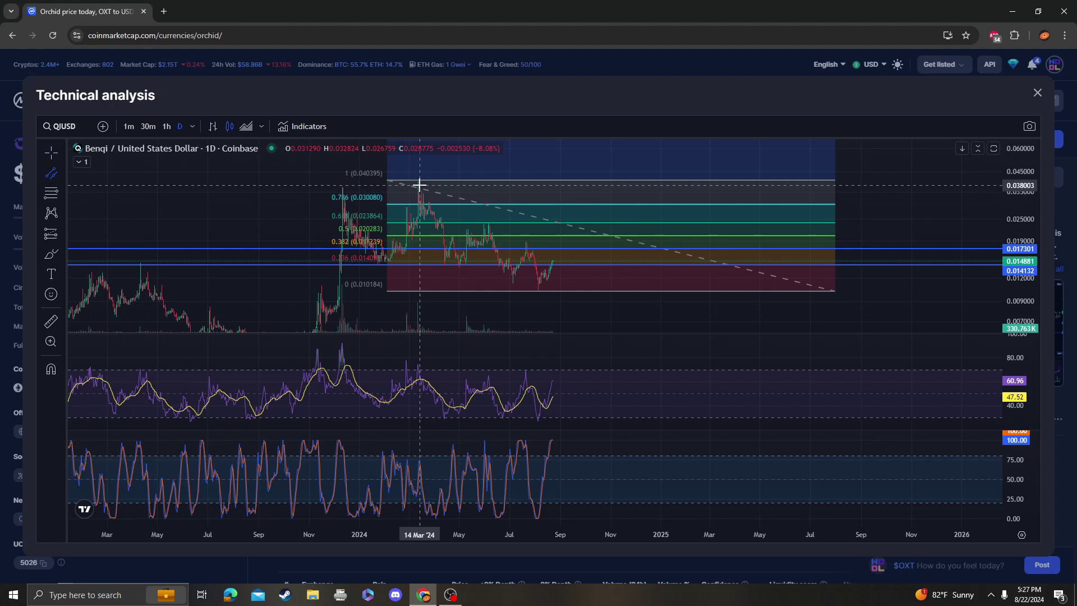
left_click(417, 183)
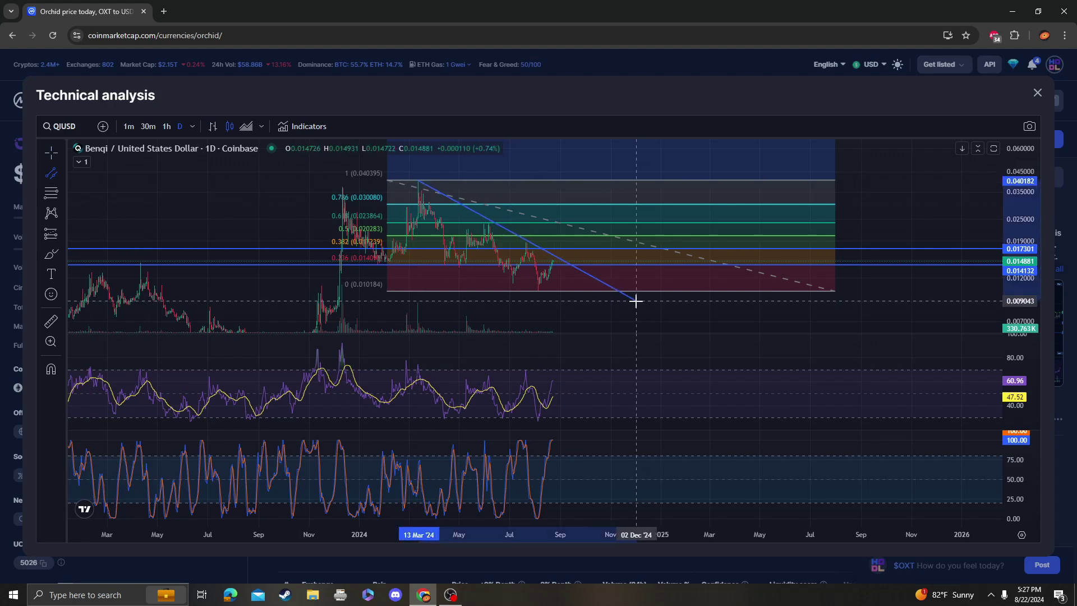
left_click(645, 310)
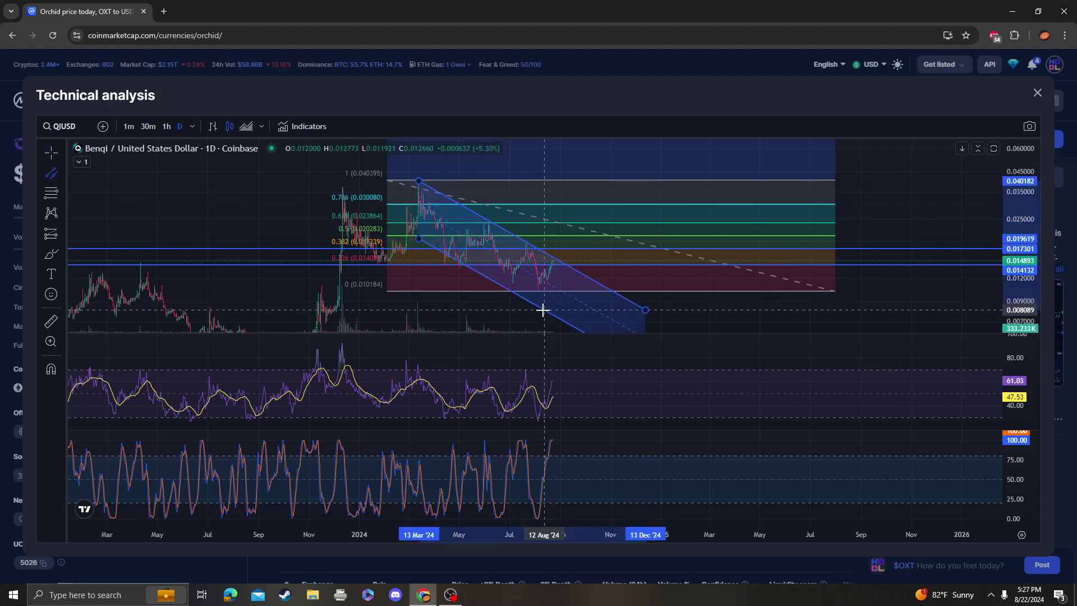
left_click(516, 308)
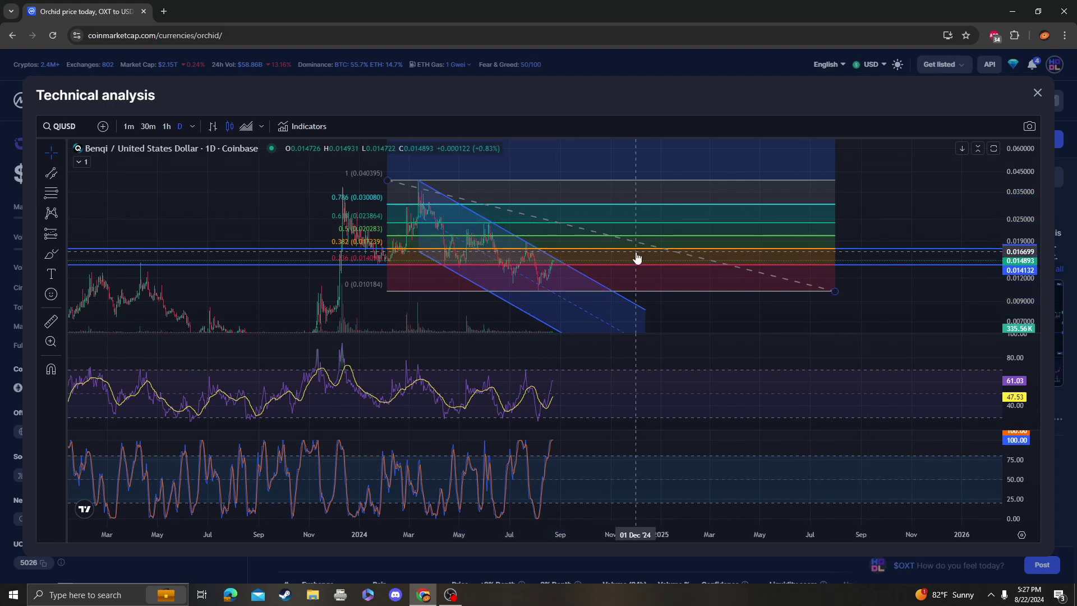
Delete the Fibonacci retracement and sketch a wavy projected price path with the Brush, oscillating around the two horizontal lines until about November 2024
left_click(835, 293)
key("Delete")
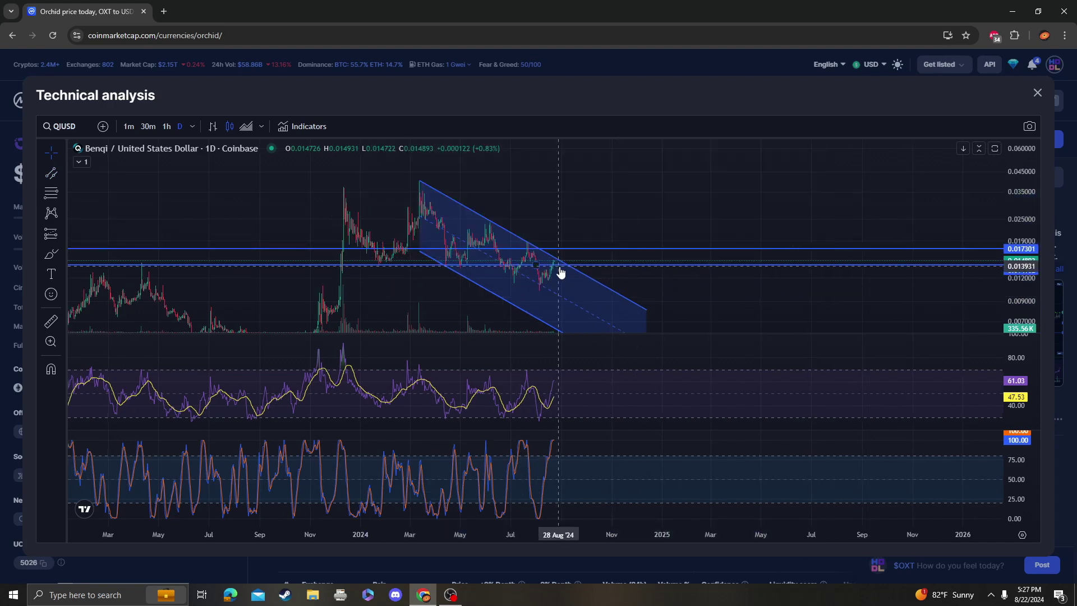
left_click(51, 254)
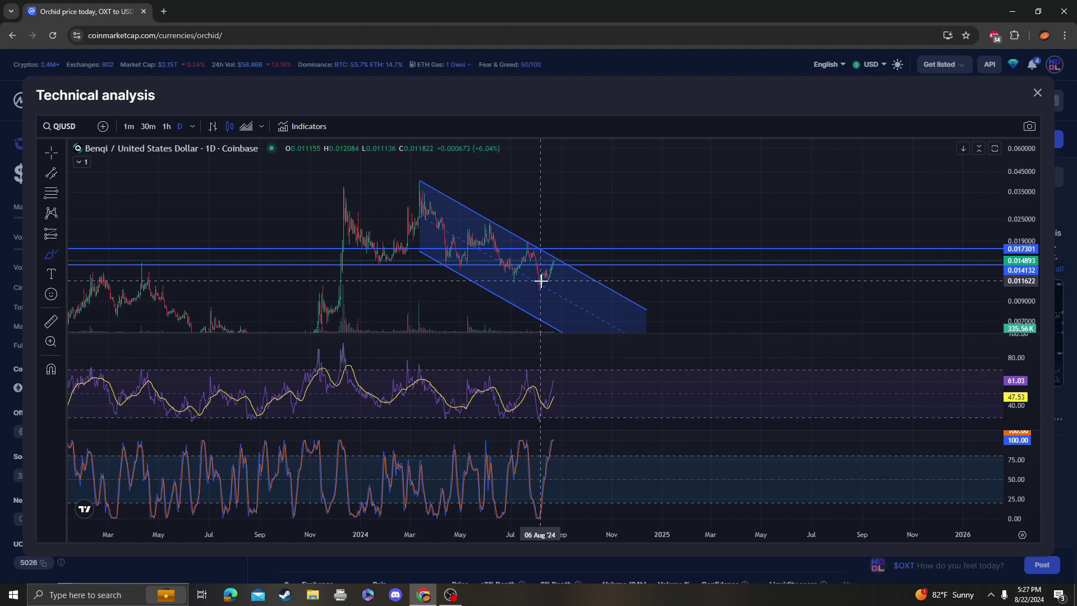
left_click_drag(554, 263, 563, 238)
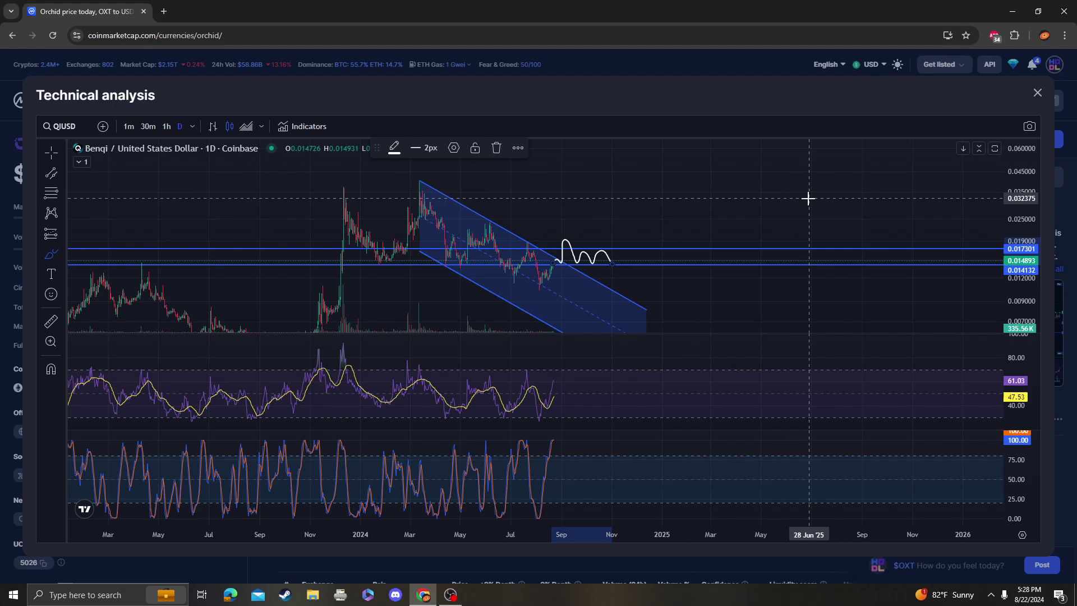
Undo the edits back through the parallel channel and remove the Fibonacci retracement, keeping the two horizontal lines
key("ctrl+z")
key("ctrl+z")
key("ctrl+z")
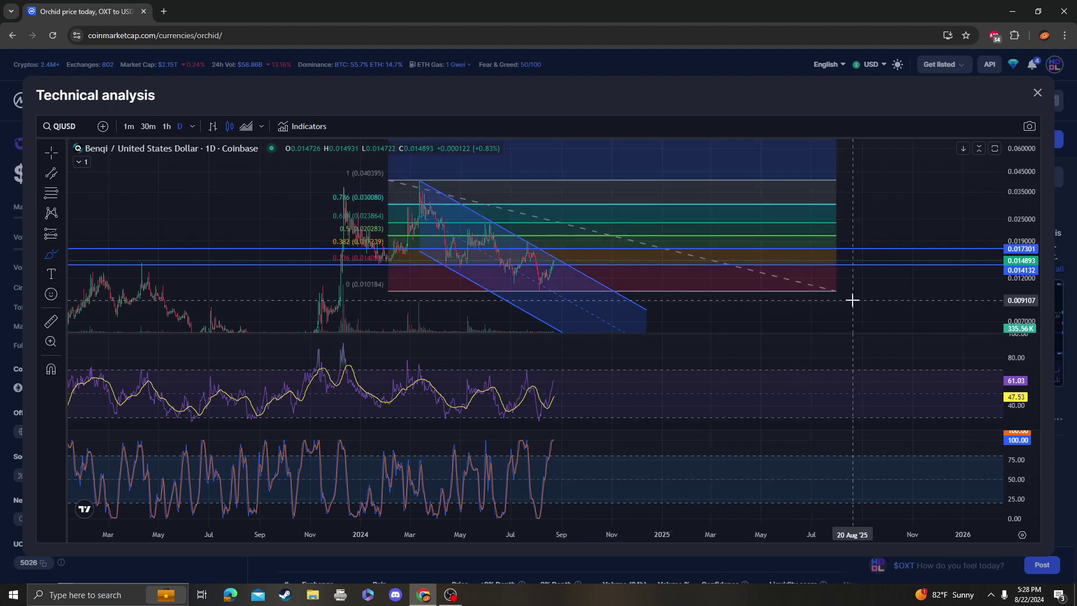
key("ctrl+z")
key("ctrl+z")
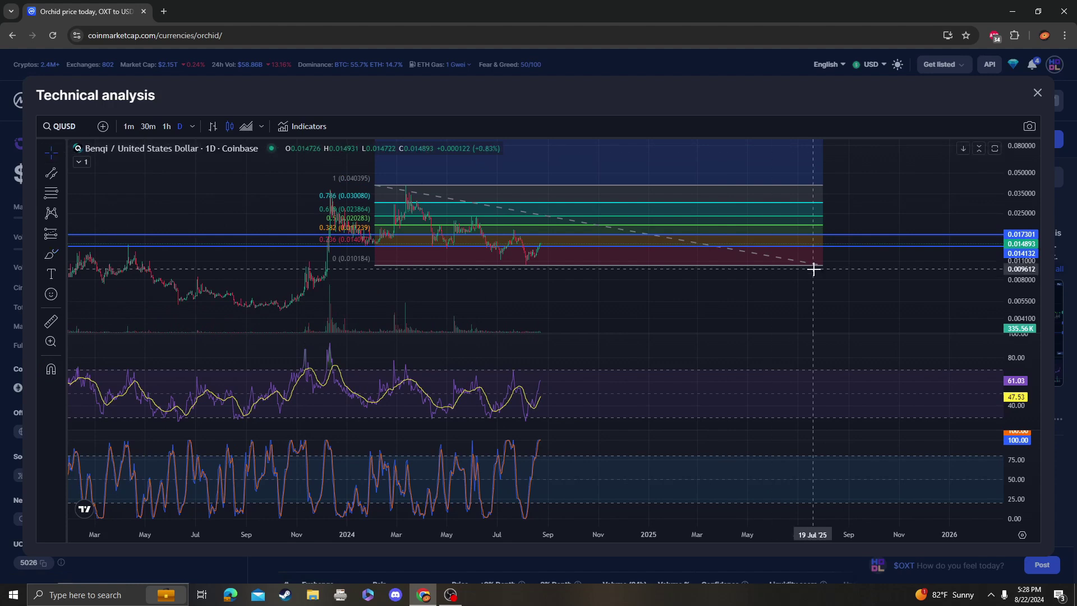
key("ctrl+z")
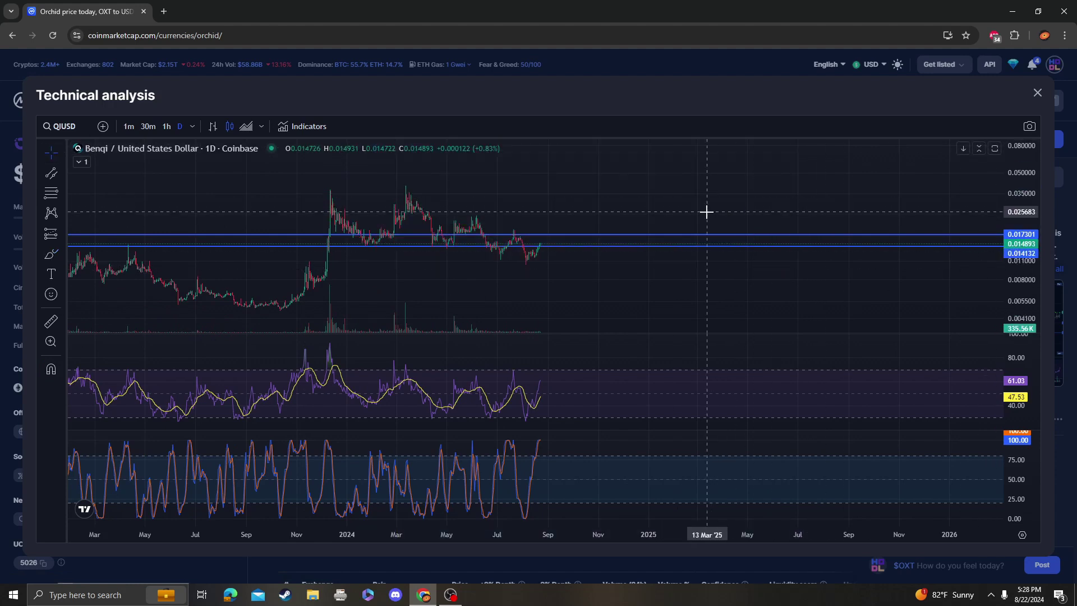
Draw a Fibonacci retracement from 0.006775 on 03 Aug '23 to 0.037778 on 18 Nov '25, and add a horizontal line at 0.009829 near its 0.786 level
scroll(707, 212, "up", 1)
left_click_drag(1013, 233, 1014, 190)
key("ctrl+z")
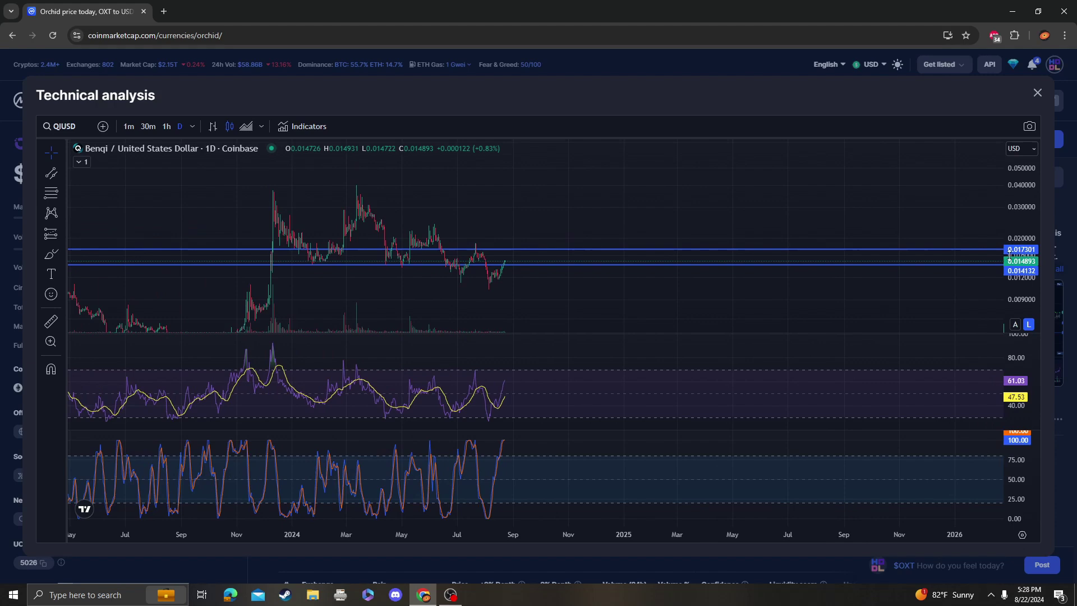
left_click(50, 255)
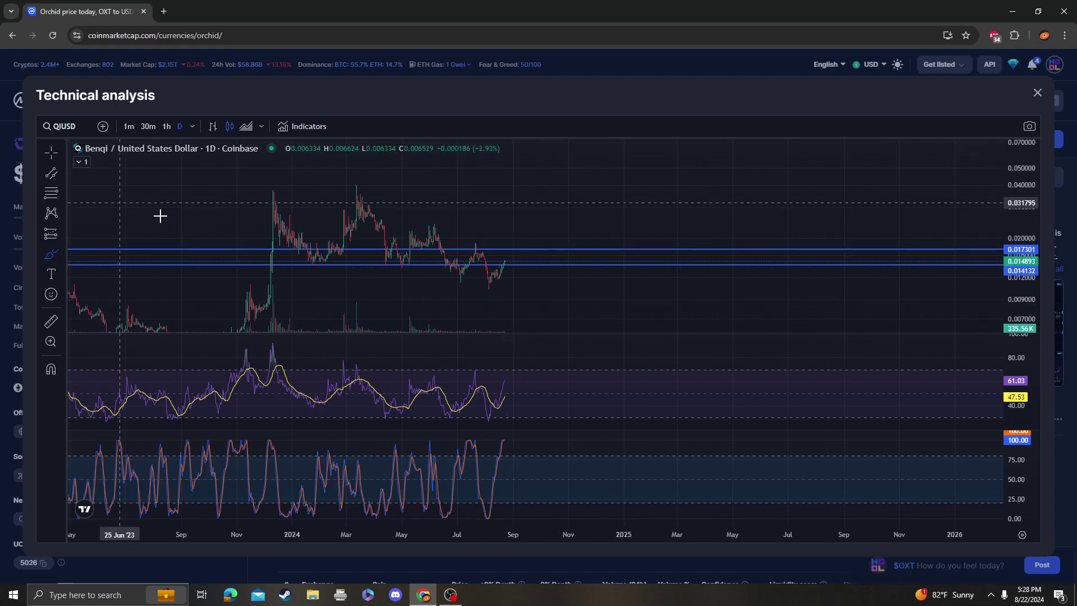
scroll(307, 272, "down", 3)
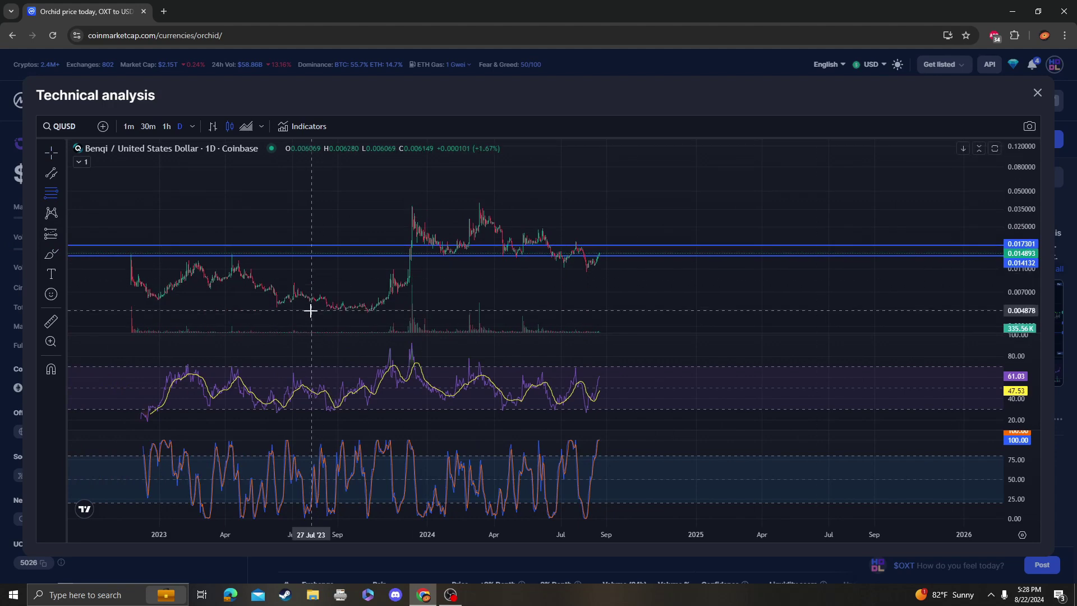
left_click(317, 294)
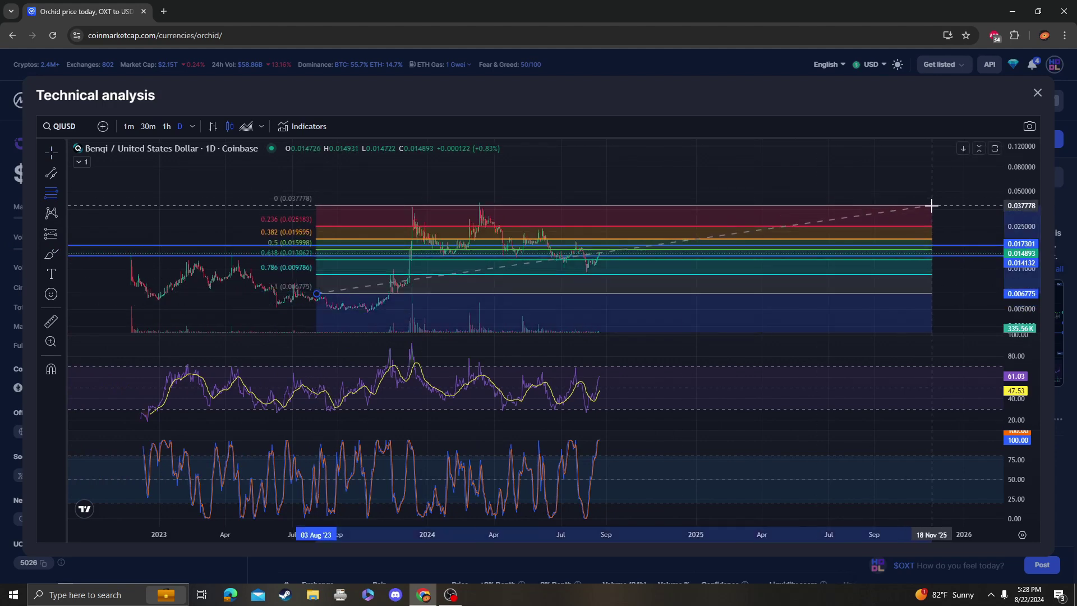
left_click(931, 206)
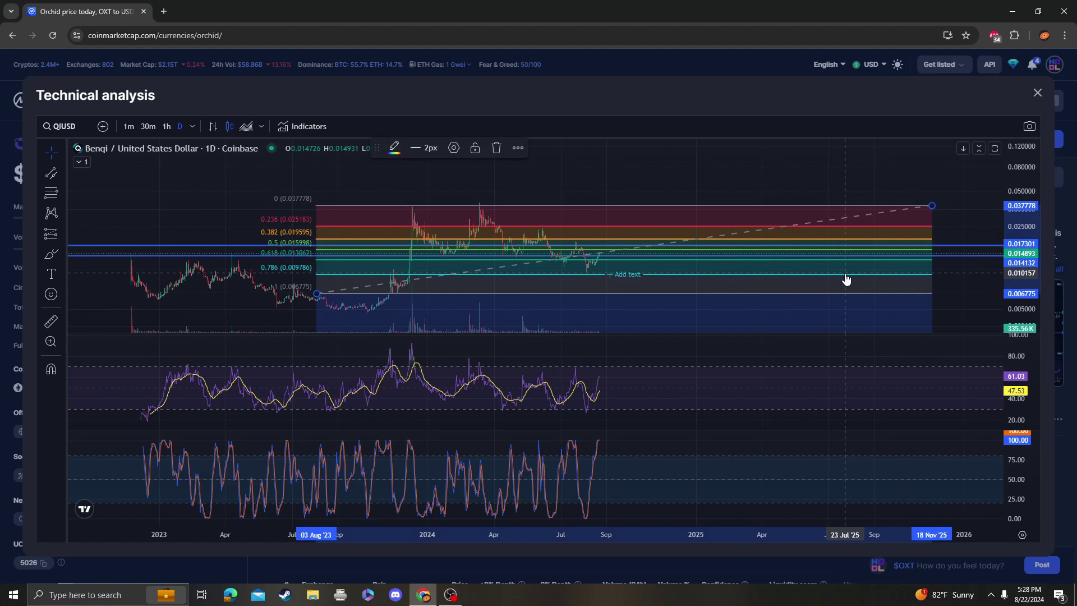
key("alt+h")
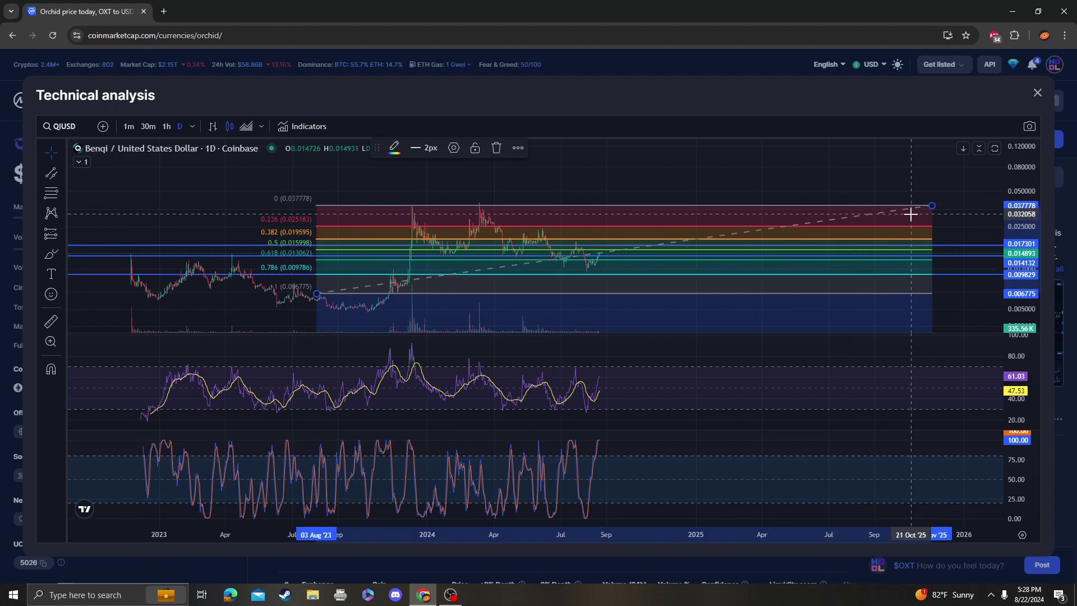
Delete the Fibonacci retracement and draw a rectangle between the 0.014132 and 0.017301 lines, from late August 2024 to about late July 2025
key("Delete")
left_click_drag(804, 164, 762, 165)
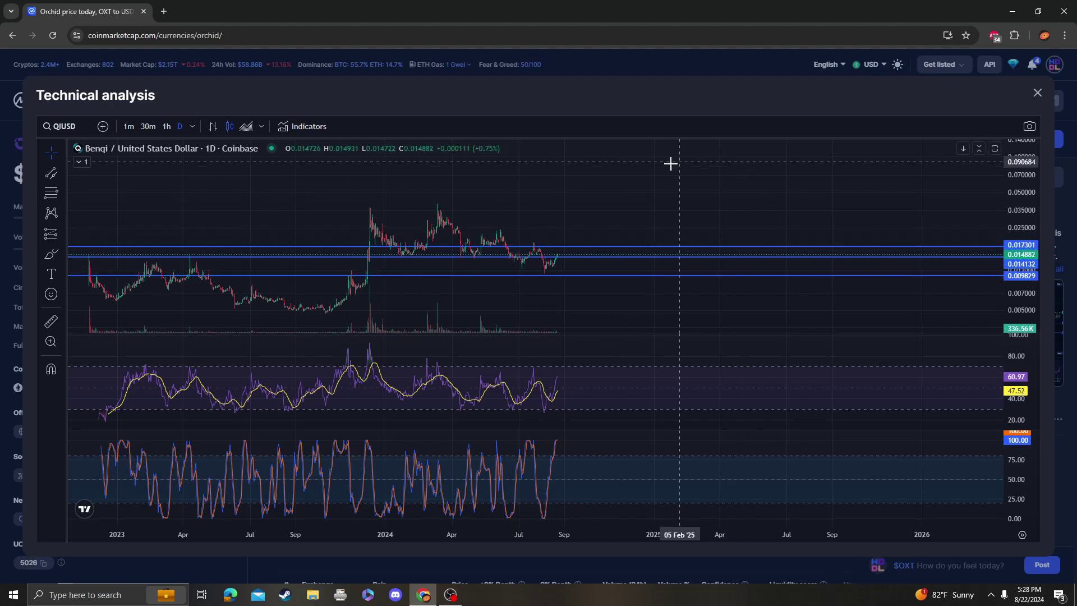
left_click(63, 255)
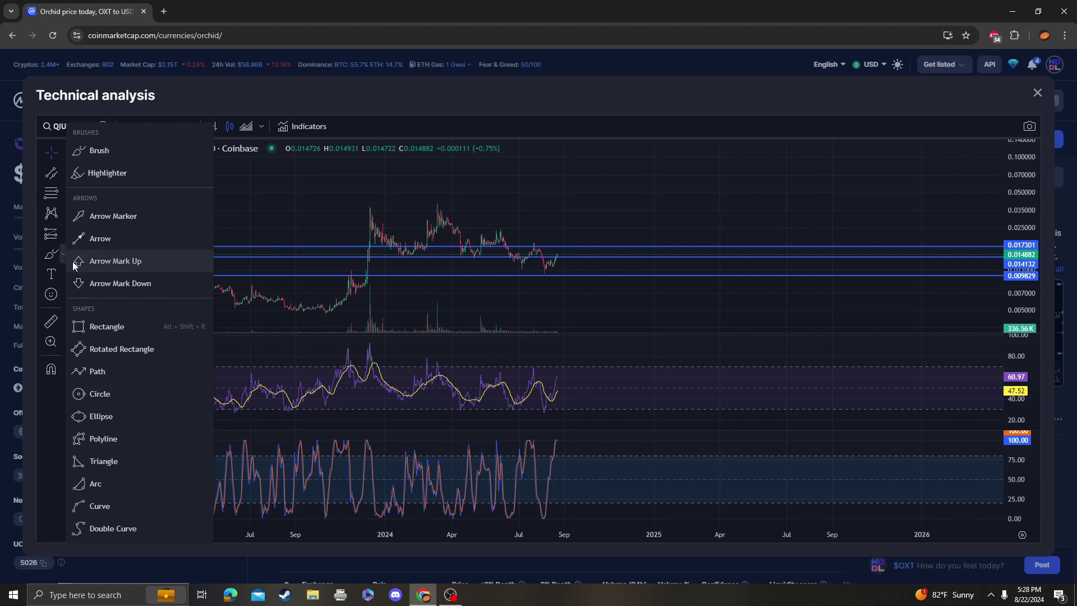
left_click(108, 318)
left_click_drag(560, 252, 802, 256)
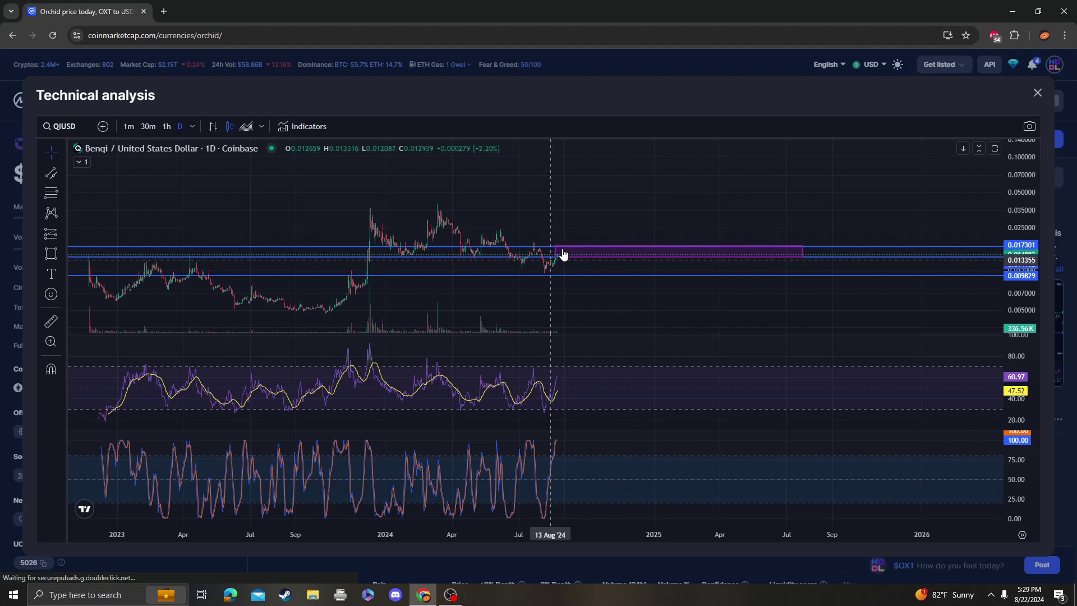
Measure the price move from about 0.0100 on 22 Jul '24 up to about 0.0149 on 20 Feb '25, and clear the measurement
left_click(51, 322)
left_click(536, 275)
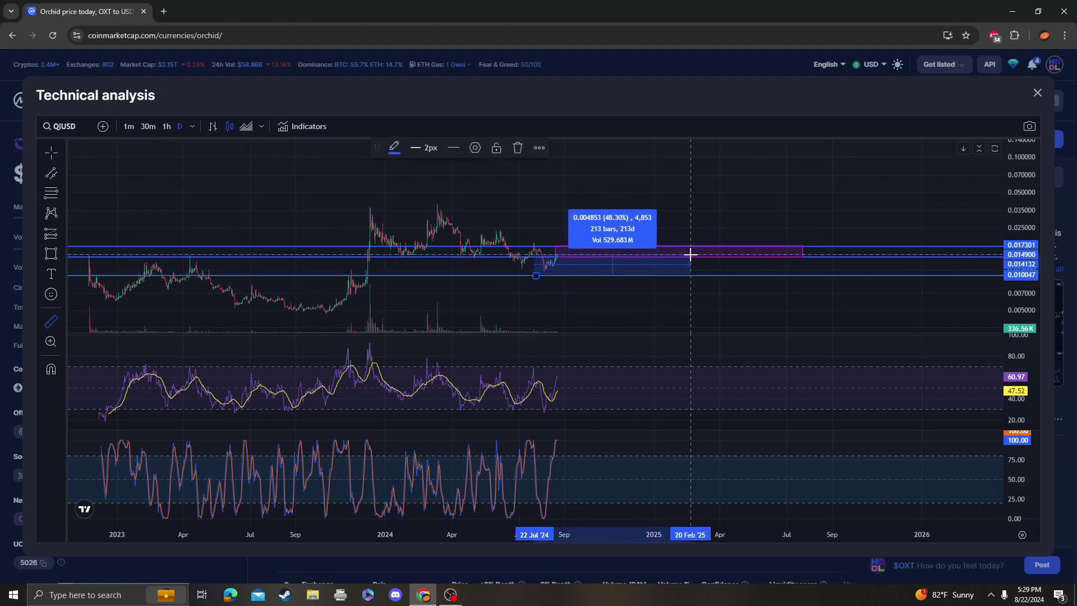
left_click(690, 255)
left_click(761, 189)
left_click_drag(753, 184, 738, 199)
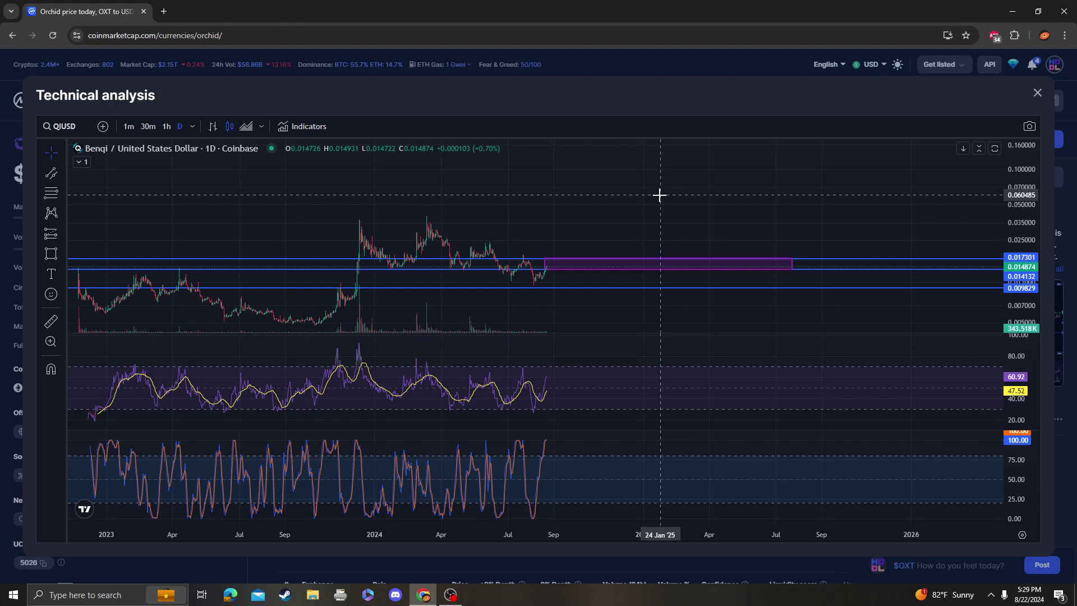
Measure the potential rise from about 0.0105 on 20 May '24 to about 0.0408 on 04 May '25, and clear the measurement
left_click(51, 320)
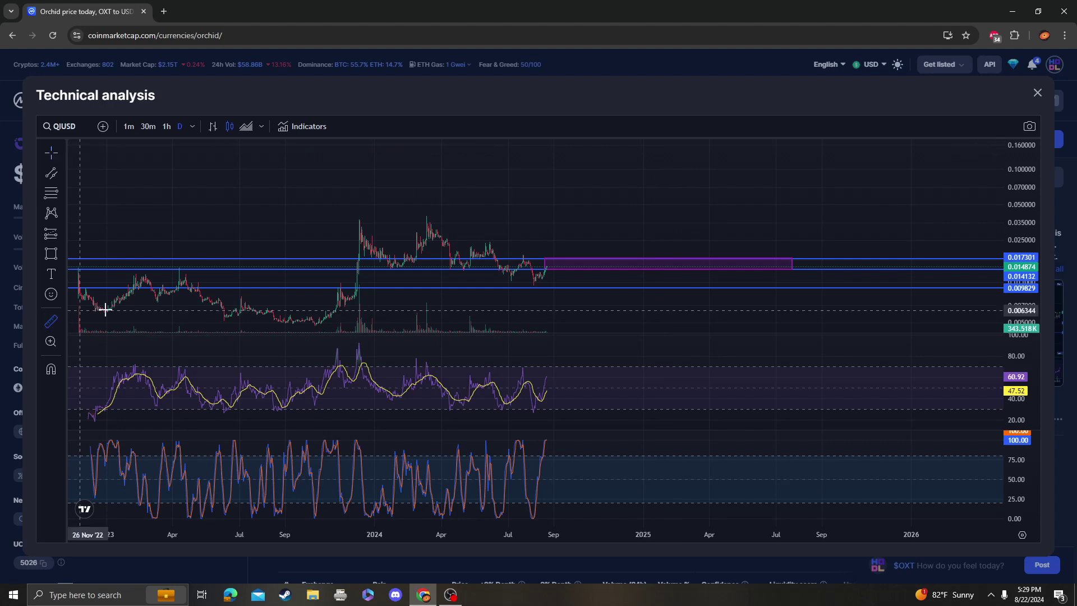
left_click(477, 285)
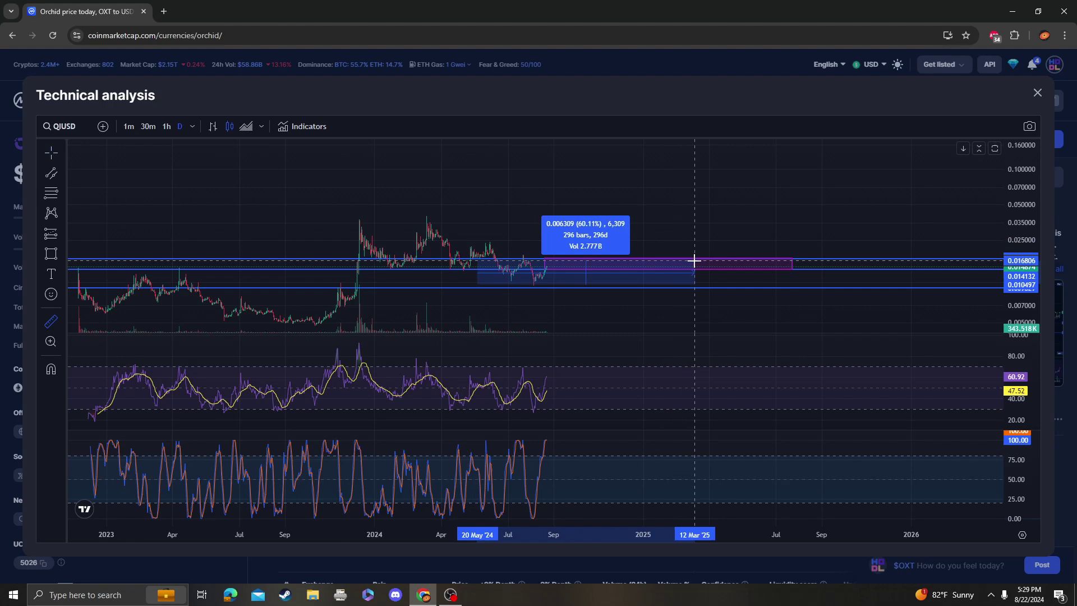
left_click(732, 215)
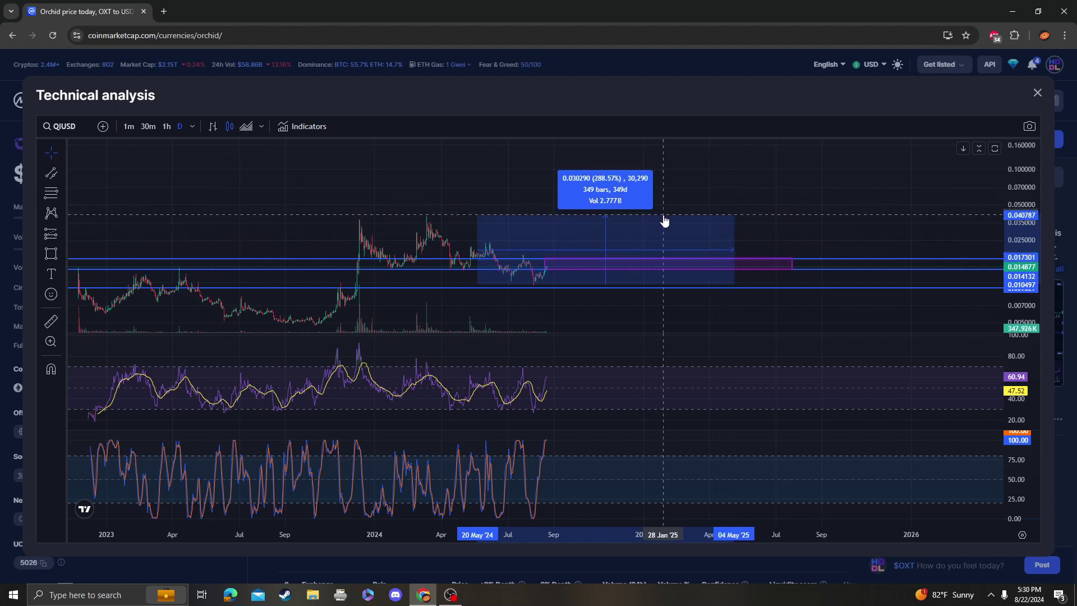
left_click(690, 200)
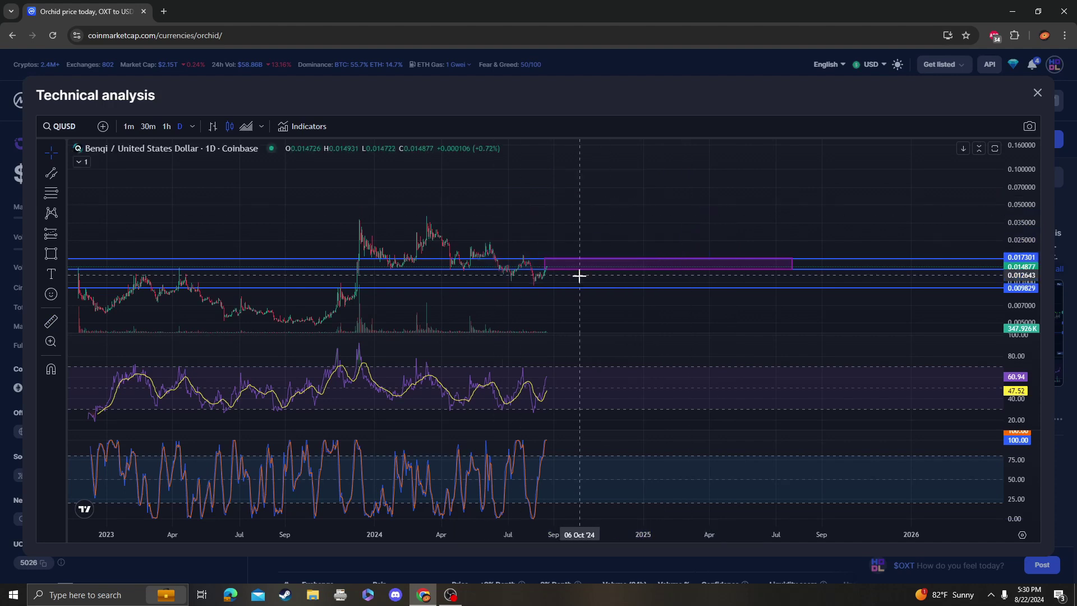